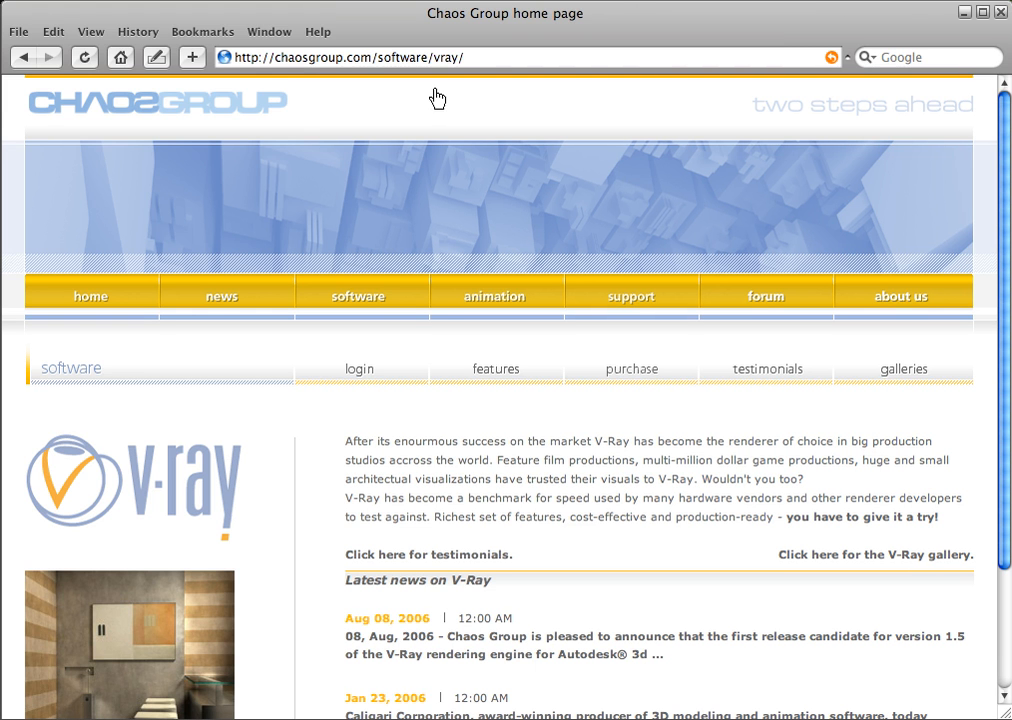
# Switch to 3ds Max and assign V-Ray NFR 1.5 RC3 as the production renderer for the scene.
pyautogui.hotkey('alt', 'Tab')
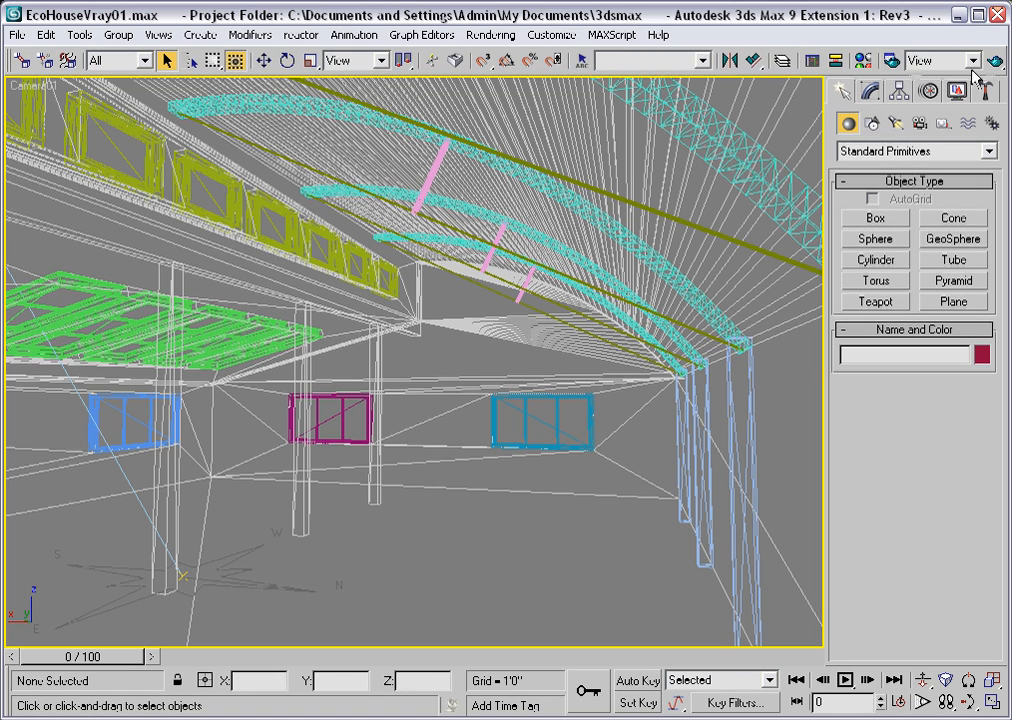
pyautogui.click(892, 62)
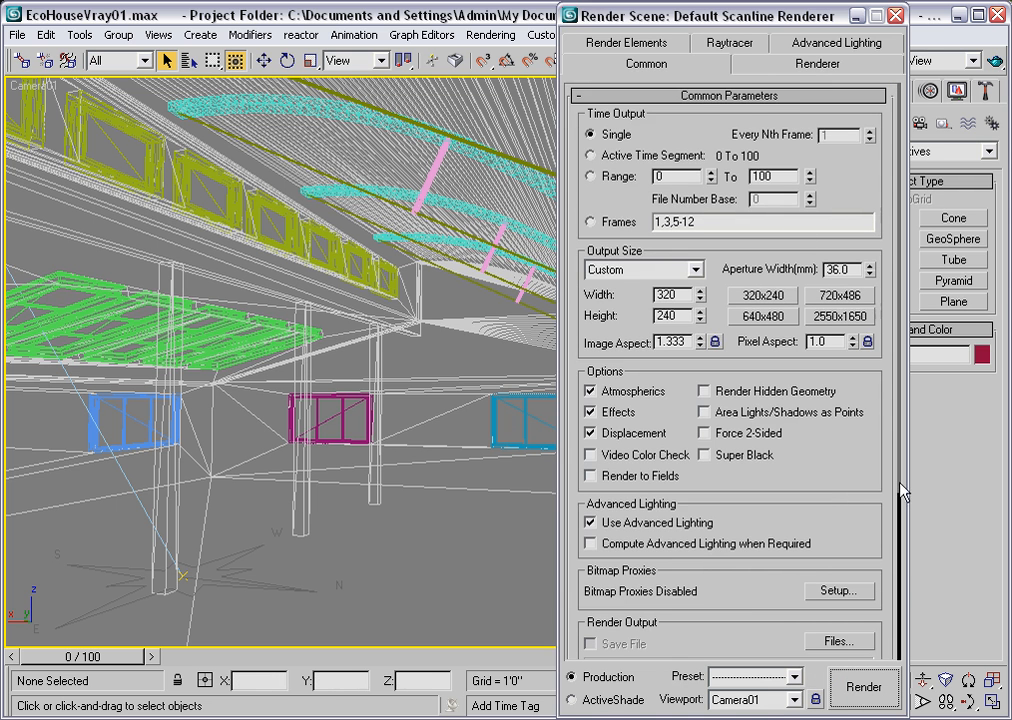
pyautogui.scroll(-1, 901, 520)
pyautogui.scroll(-5, 901, 515)
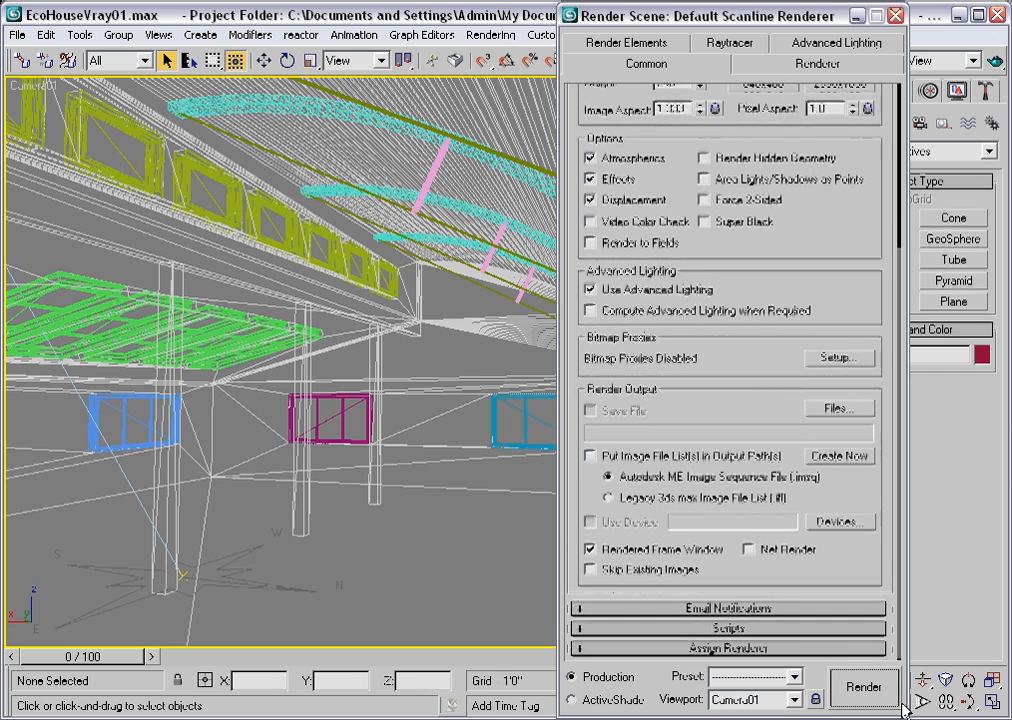
pyautogui.click(770, 648)
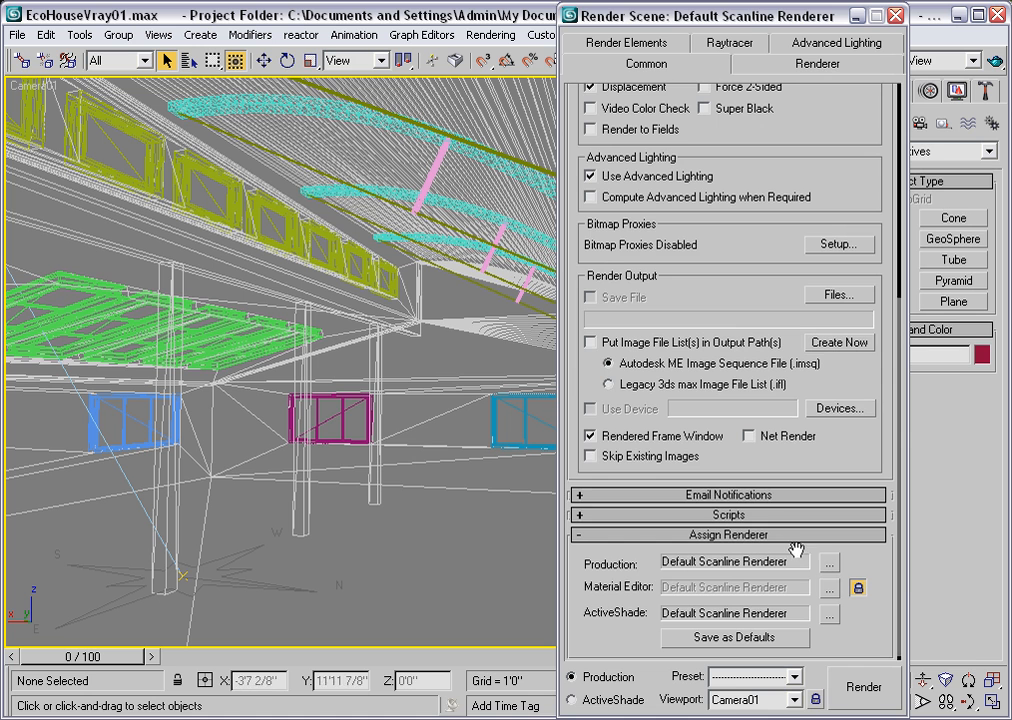
pyautogui.click(829, 566)
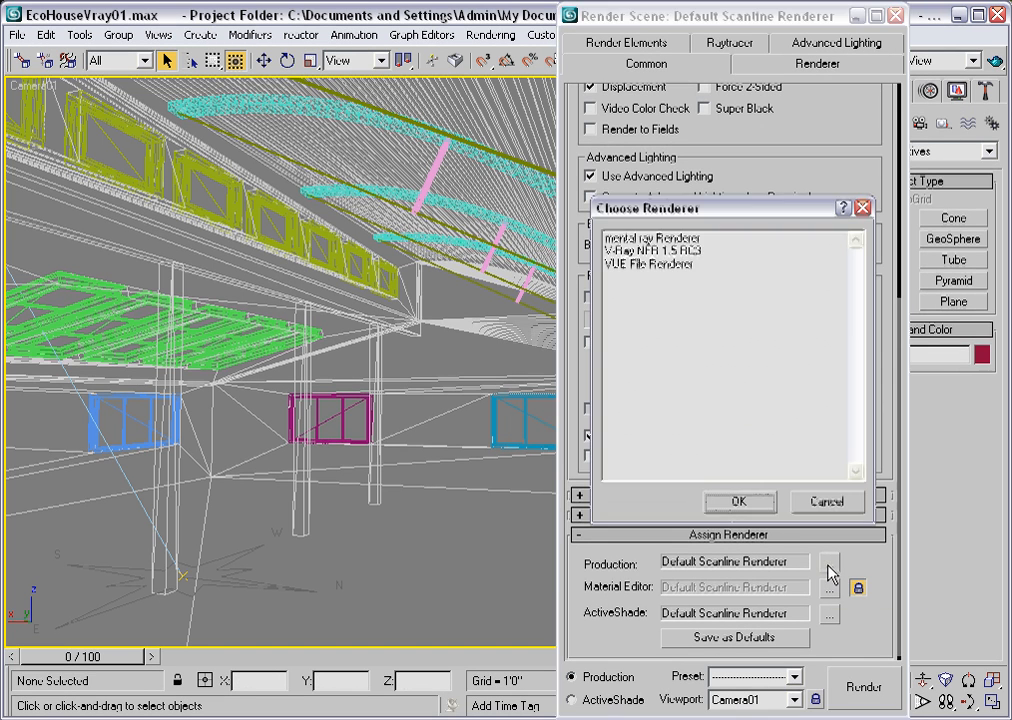
pyautogui.click(707, 251)
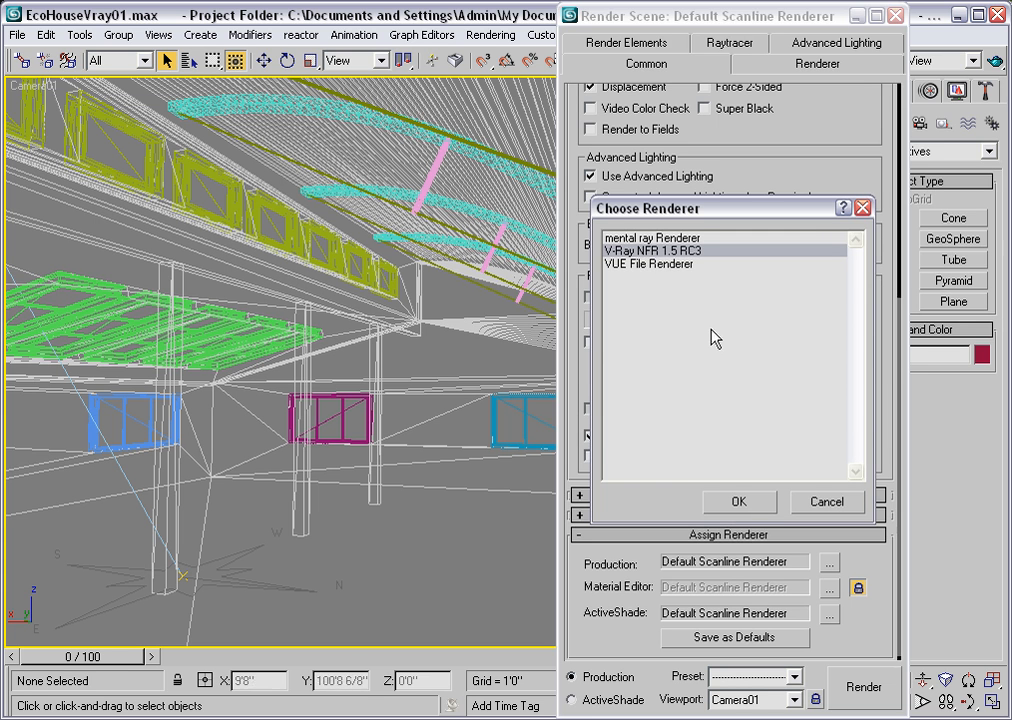
pyautogui.click(739, 503)
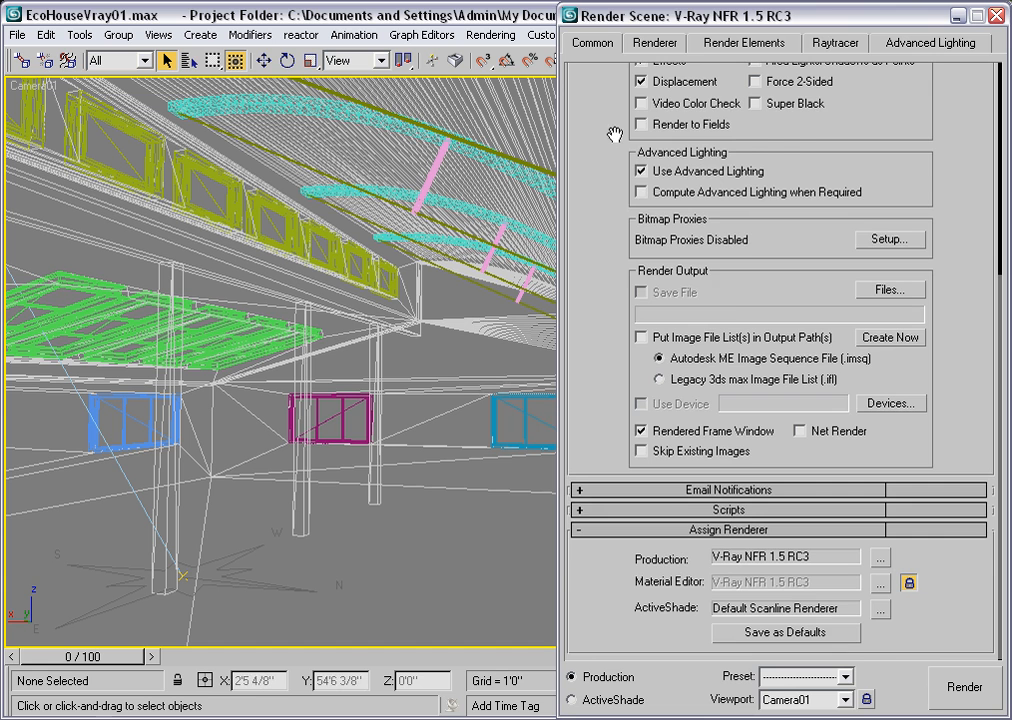
# Review the V-Ray renderer's settings, collapse the Image sampler (Antialiasing) rollout and close the render settings.
pyautogui.moveTo(613, 134); pyautogui.dragTo(617, 400)
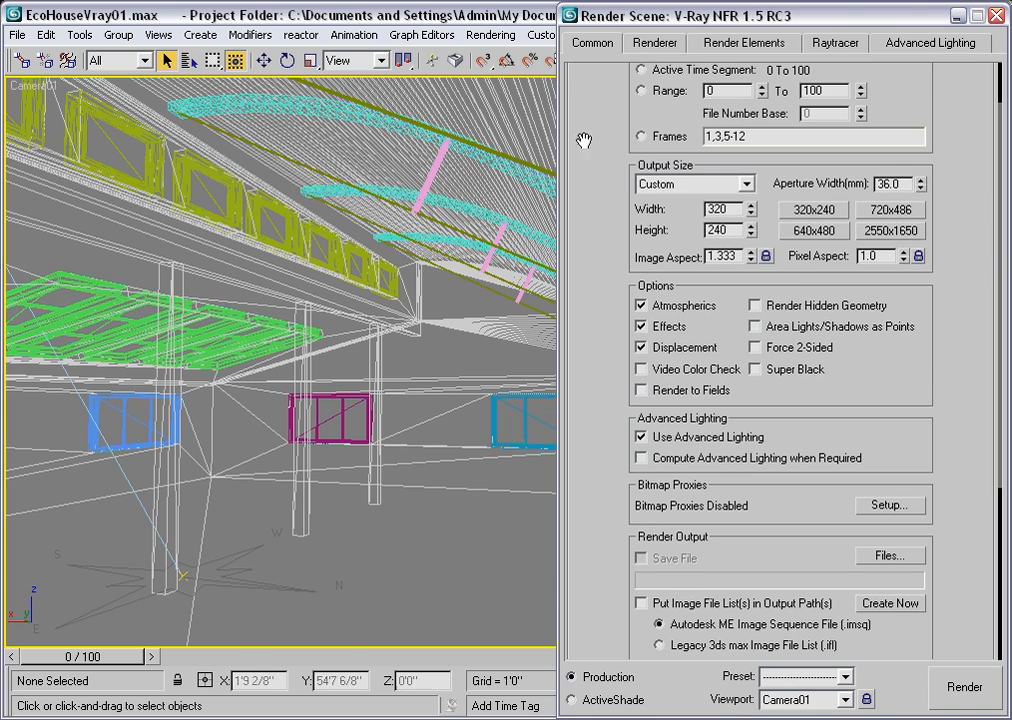
pyautogui.click(657, 50)
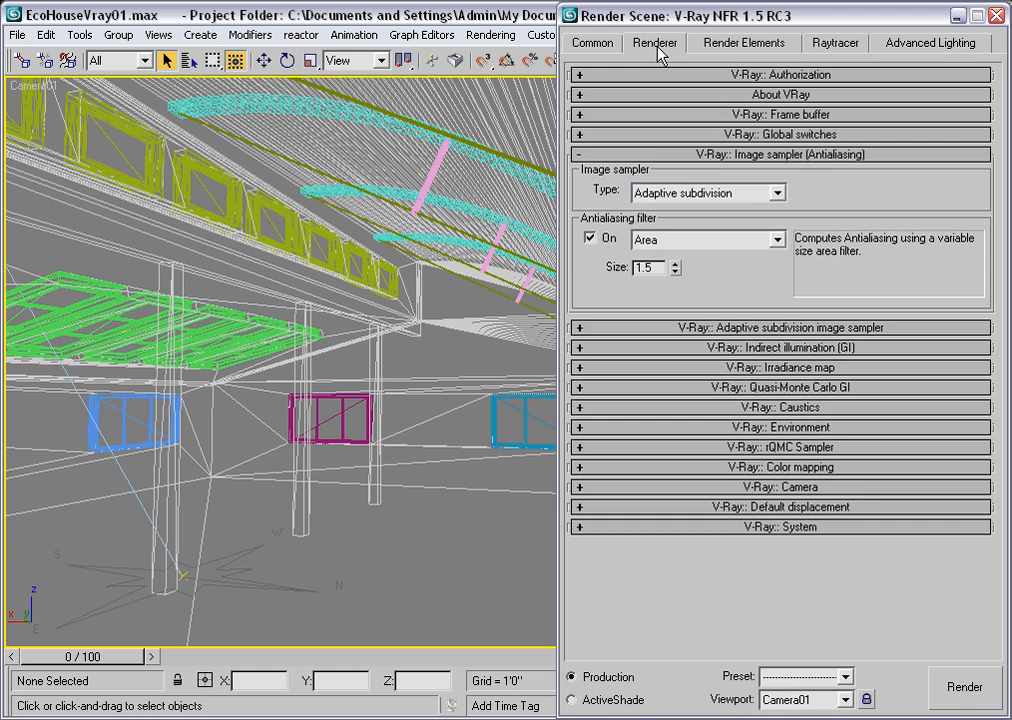
pyautogui.click(728, 158)
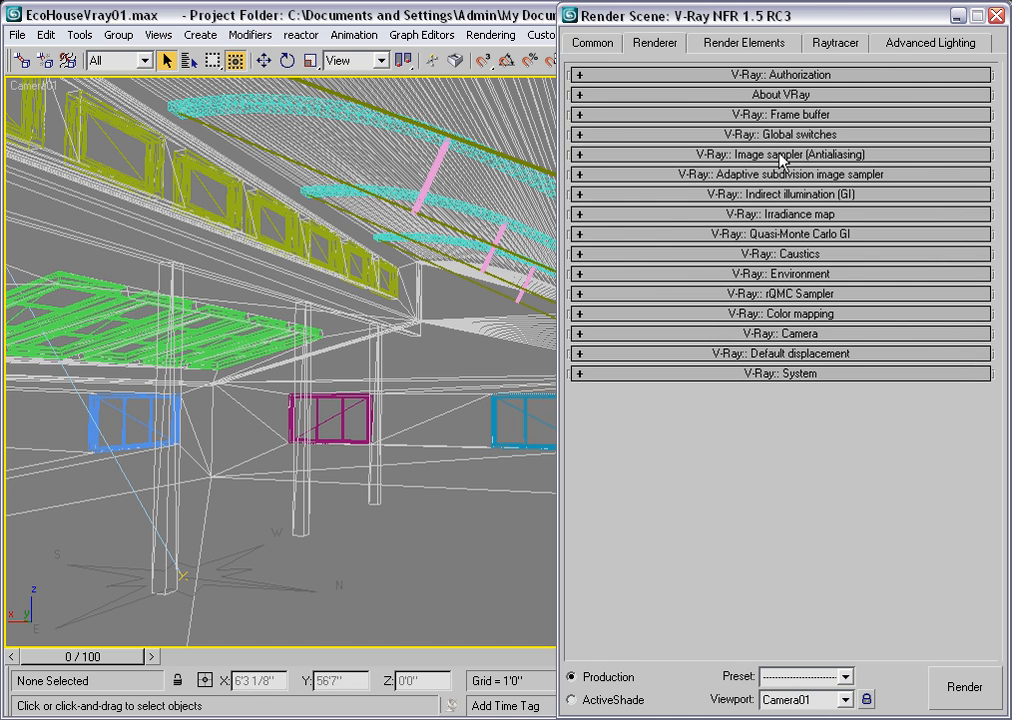
pyautogui.click(996, 16)
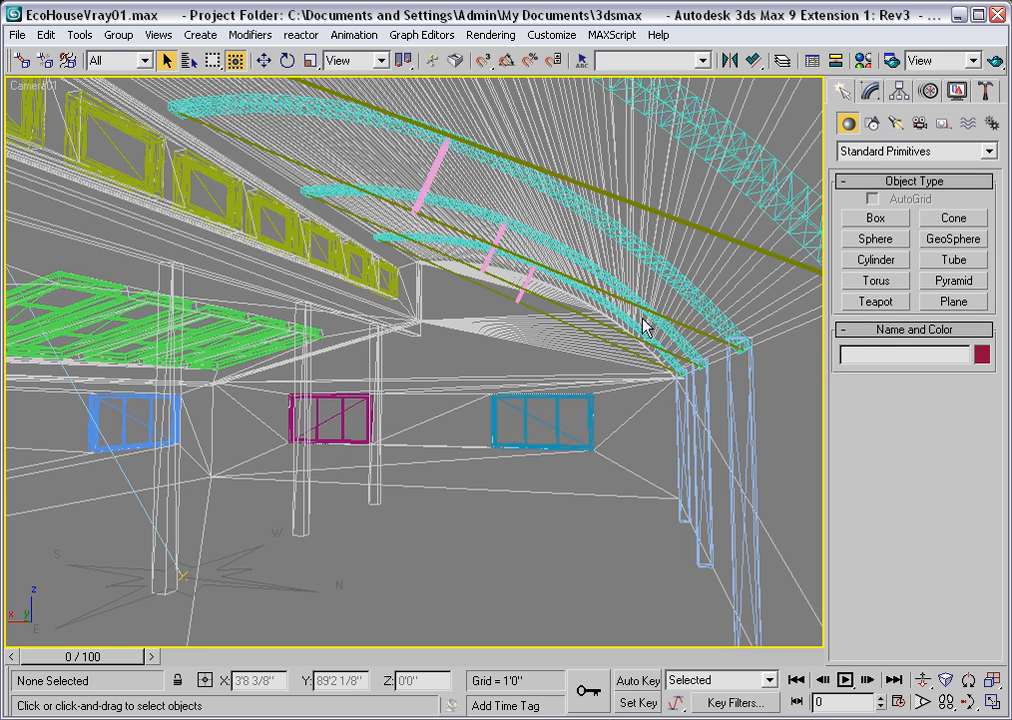
# Create a VRaySun beside the building in the Perspective view, replacing the existing environment map with a VRaySky map.
pyautogui.press('p')
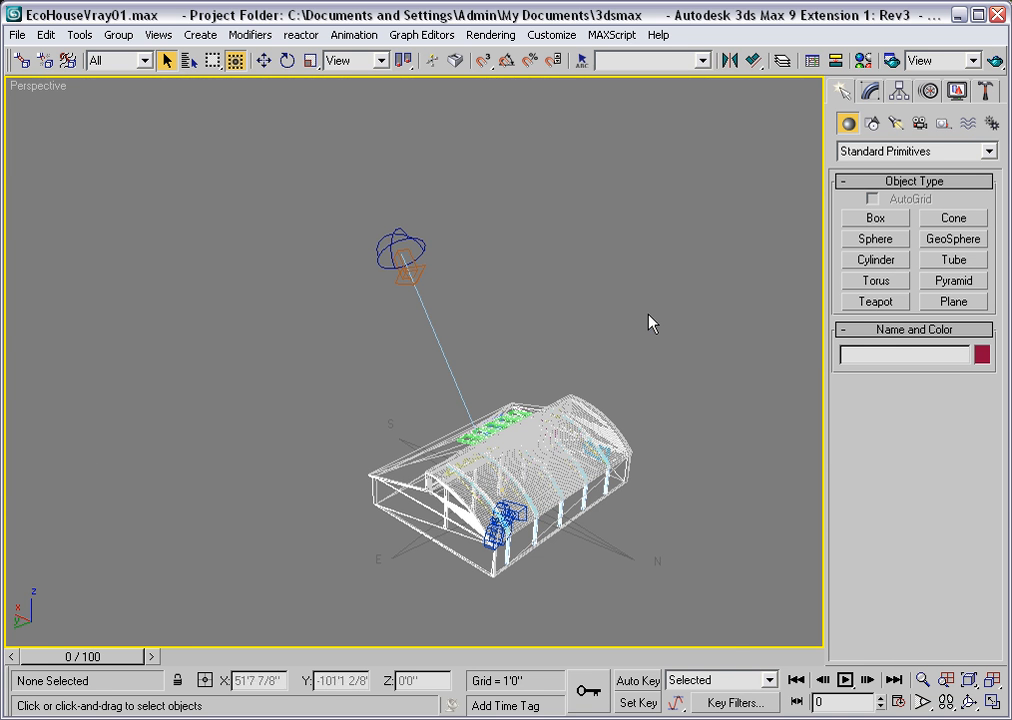
pyautogui.click(896, 126)
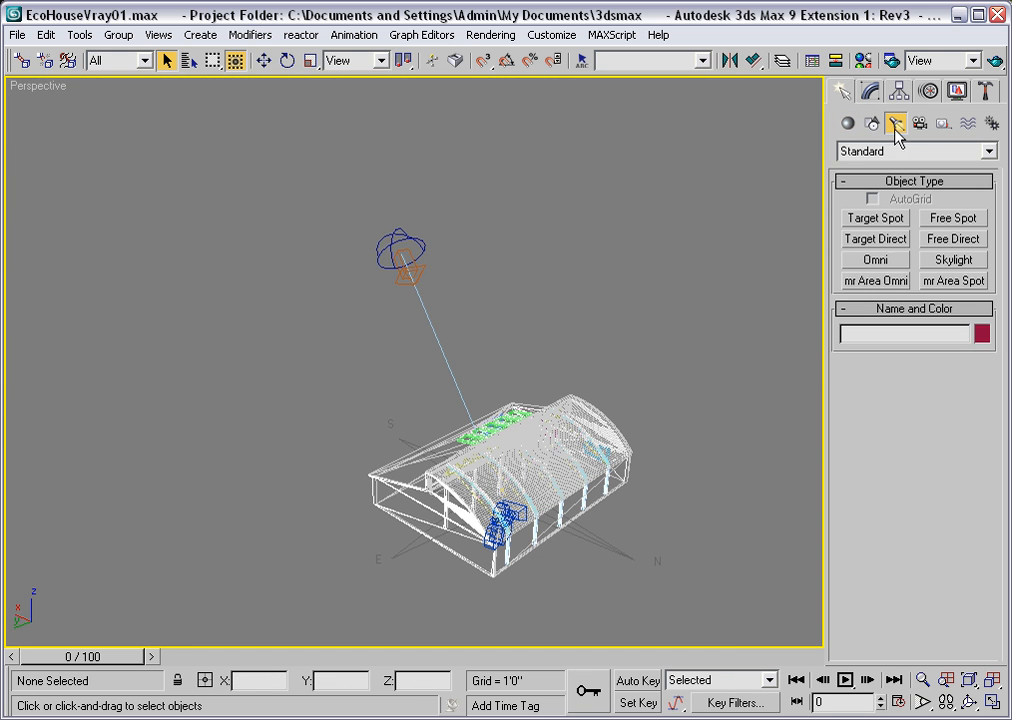
pyautogui.click(987, 152)
pyautogui.click(857, 195)
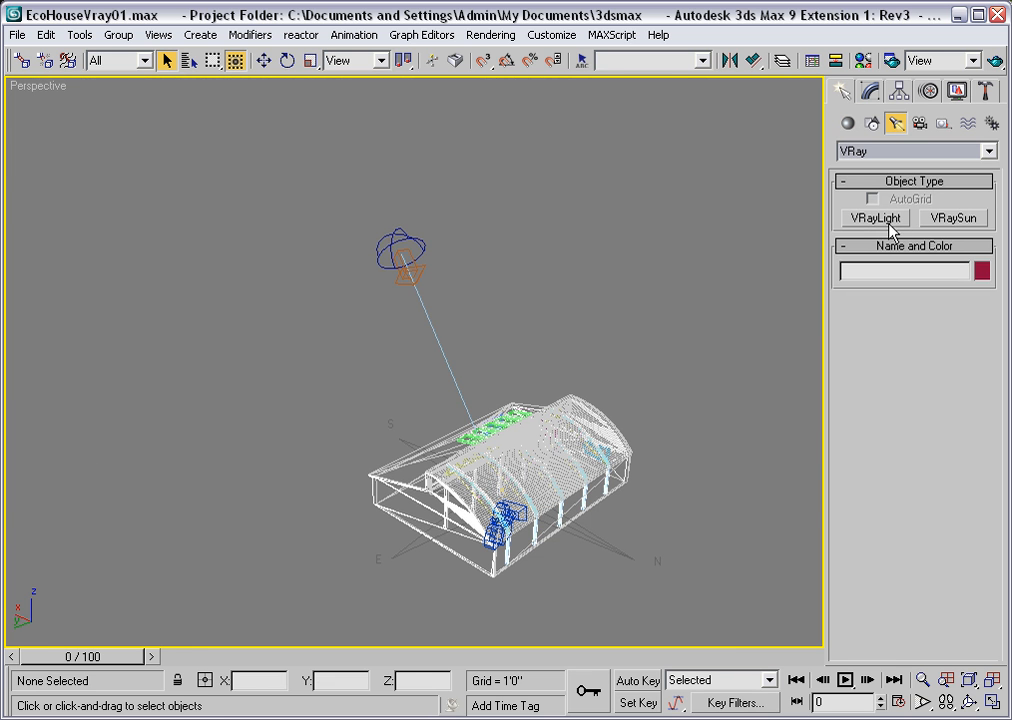
pyautogui.click(955, 218)
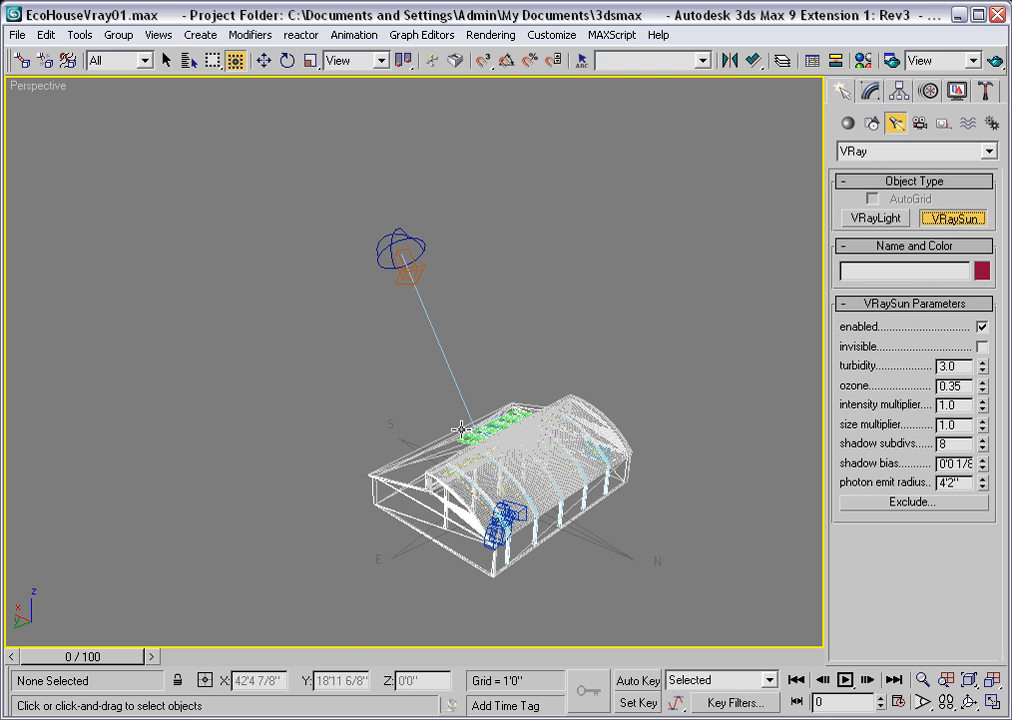
pyautogui.moveTo(332, 427); pyautogui.dragTo(137, 432)
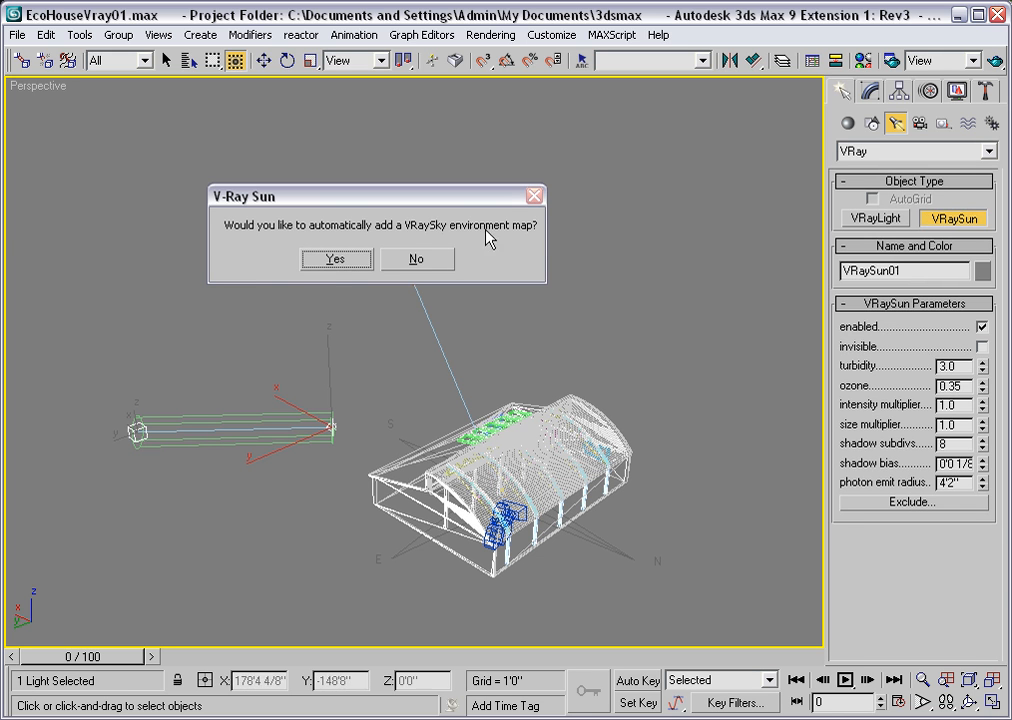
pyautogui.click(333, 262)
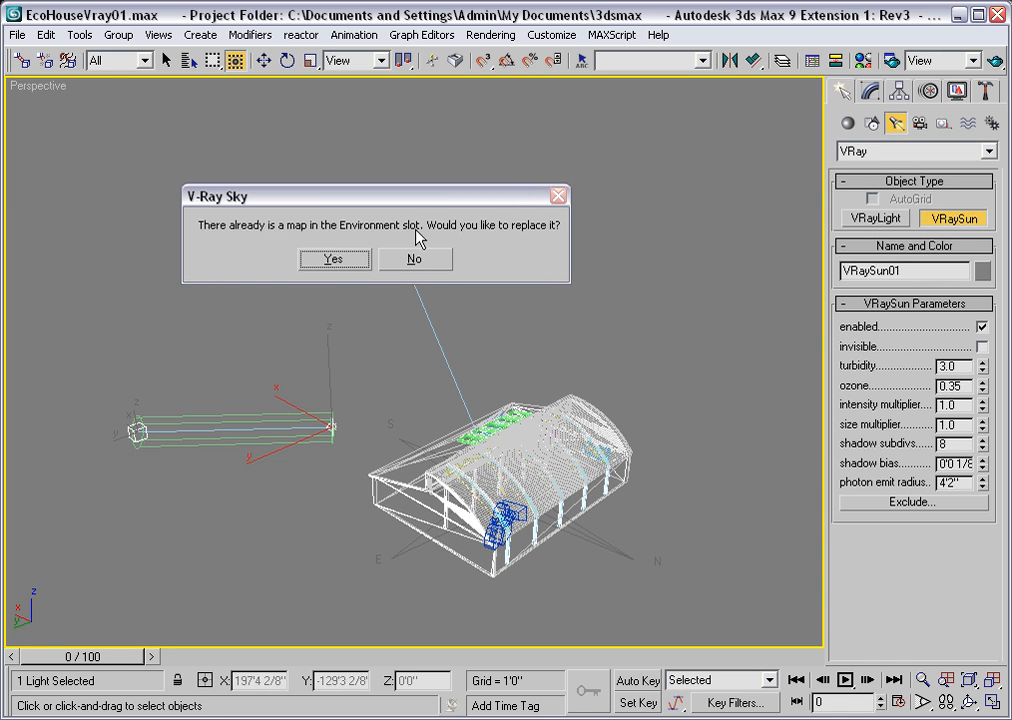
pyautogui.click(333, 259)
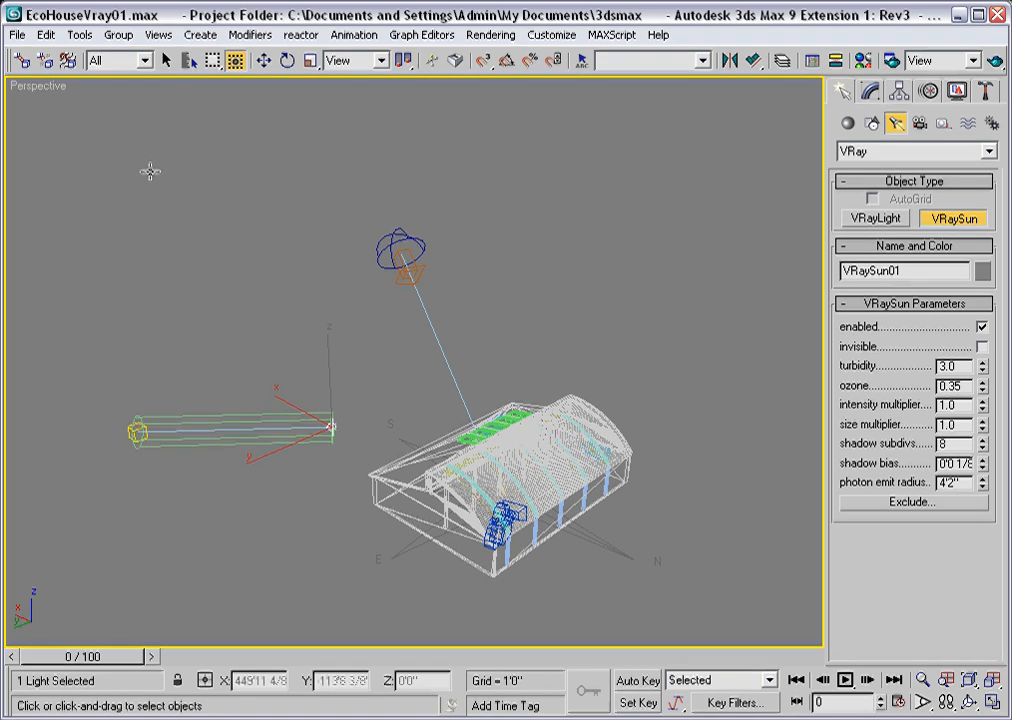
pyautogui.click(166, 60)
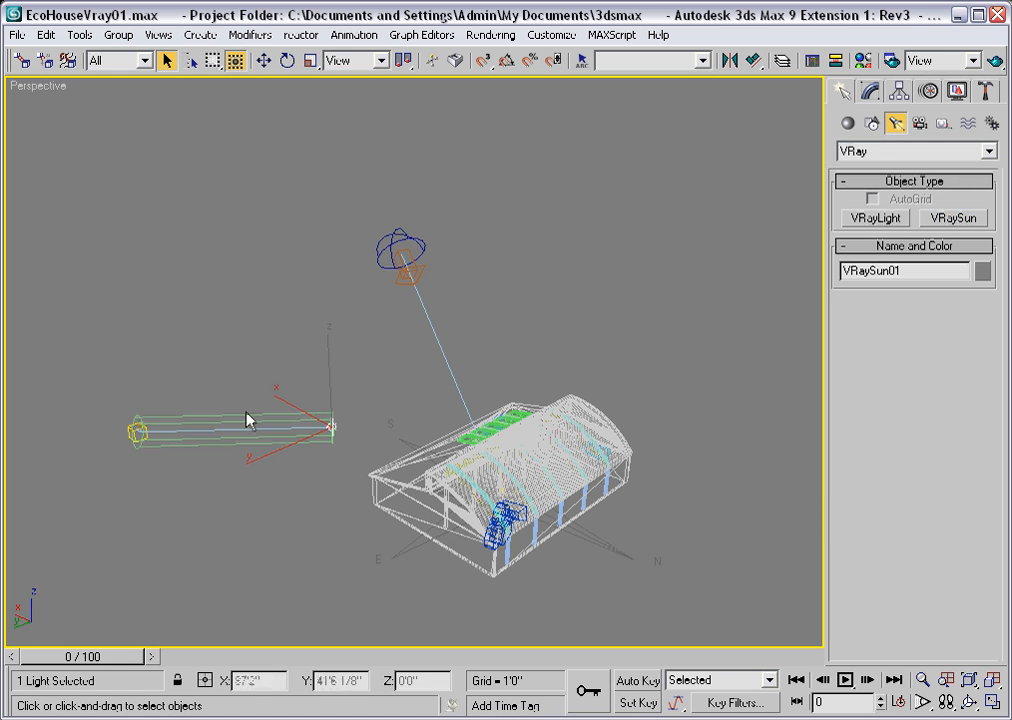
# Align the VRaySun to the Sky02 light in X, Y and Z position, pivot point to pivot point.
pyautogui.rightClick(333, 432)
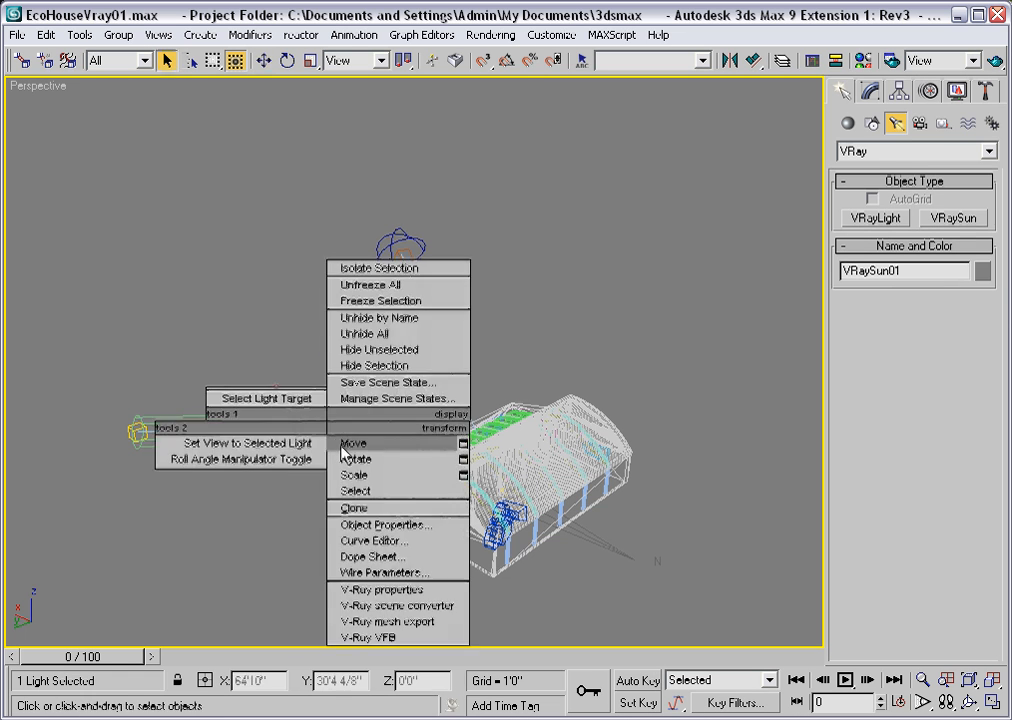
pyautogui.click(343, 440)
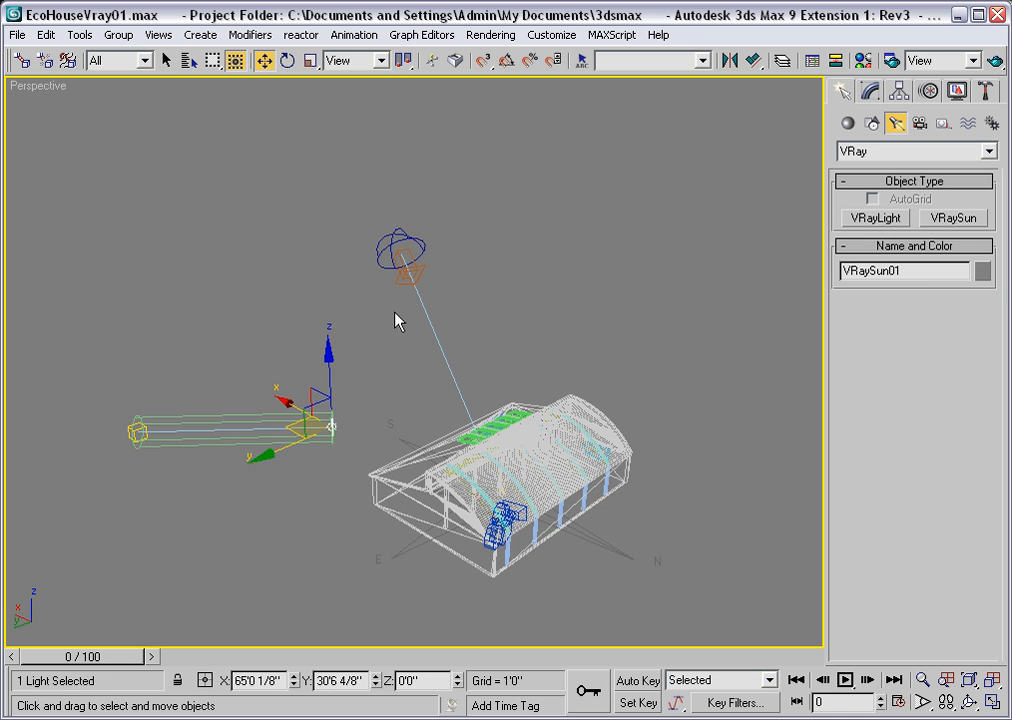
pyautogui.hotkey('alt', 'a')
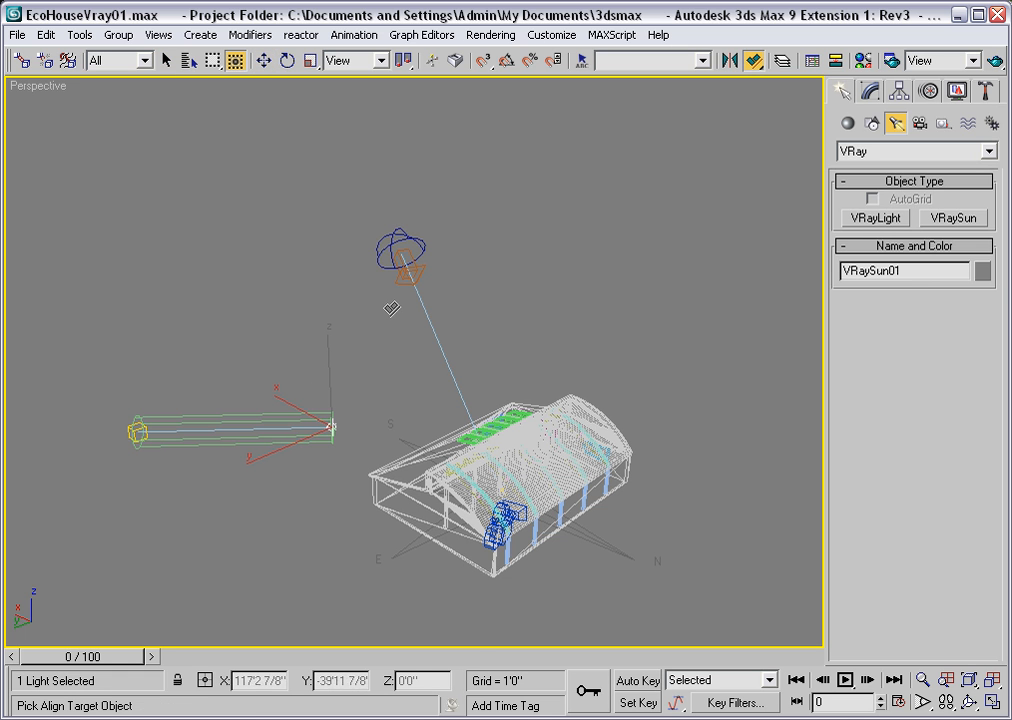
pyautogui.click(391, 245)
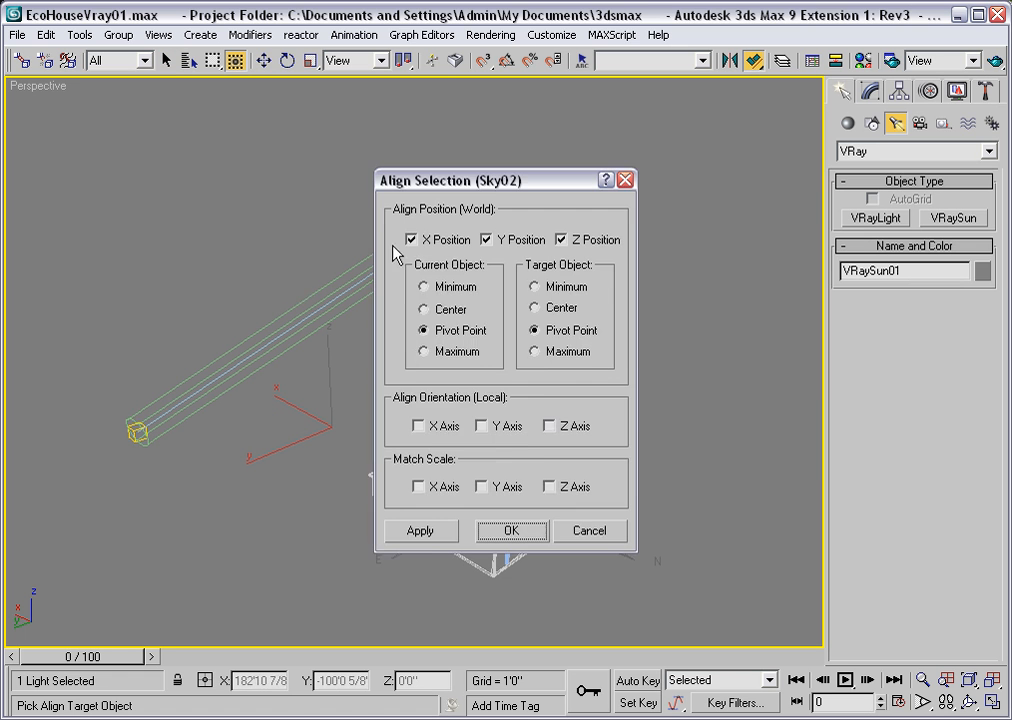
pyautogui.moveTo(485, 183); pyautogui.dragTo(608, 167)
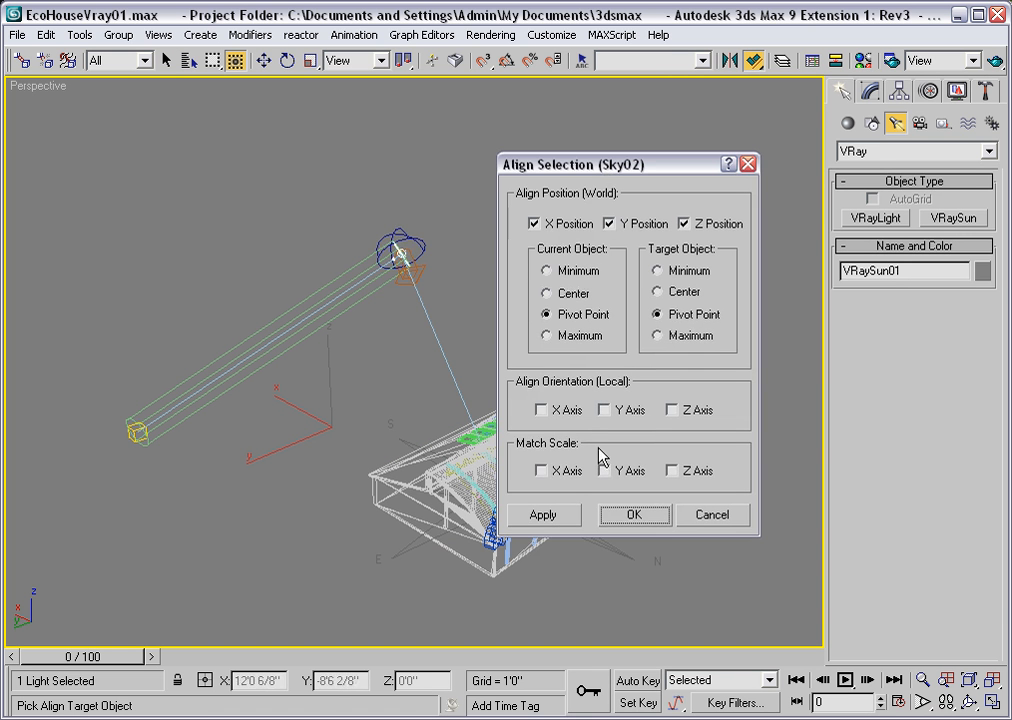
pyautogui.click(637, 515)
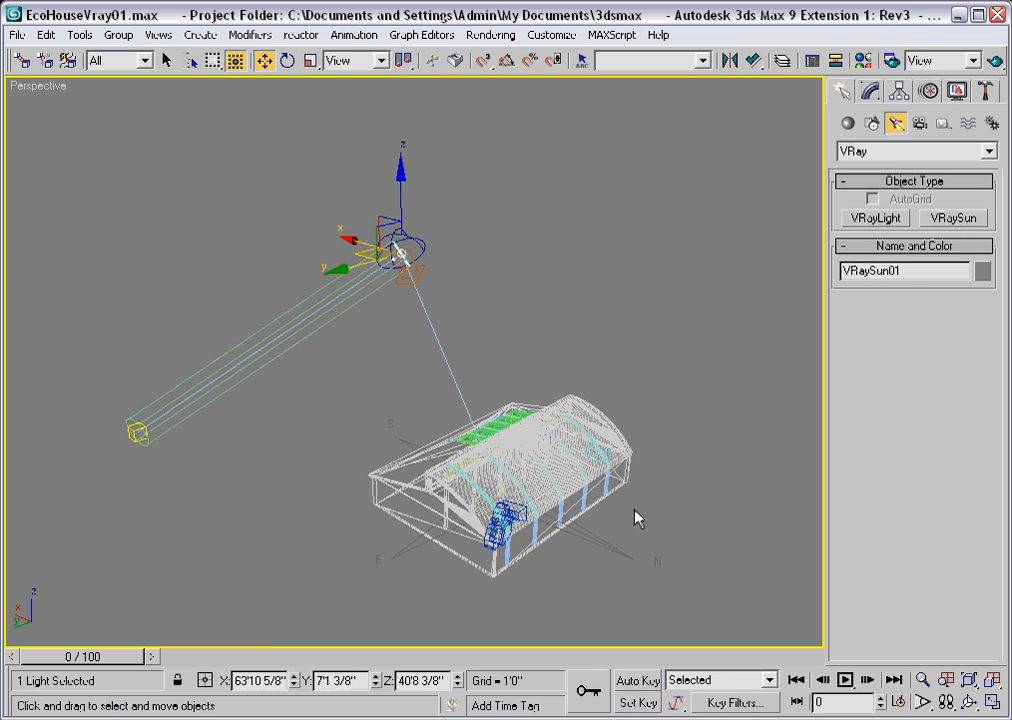
# Align the VRaySun's target to Compass01 in X, Y and Z position, pivot point to pivot point.
pyautogui.click(137, 432)
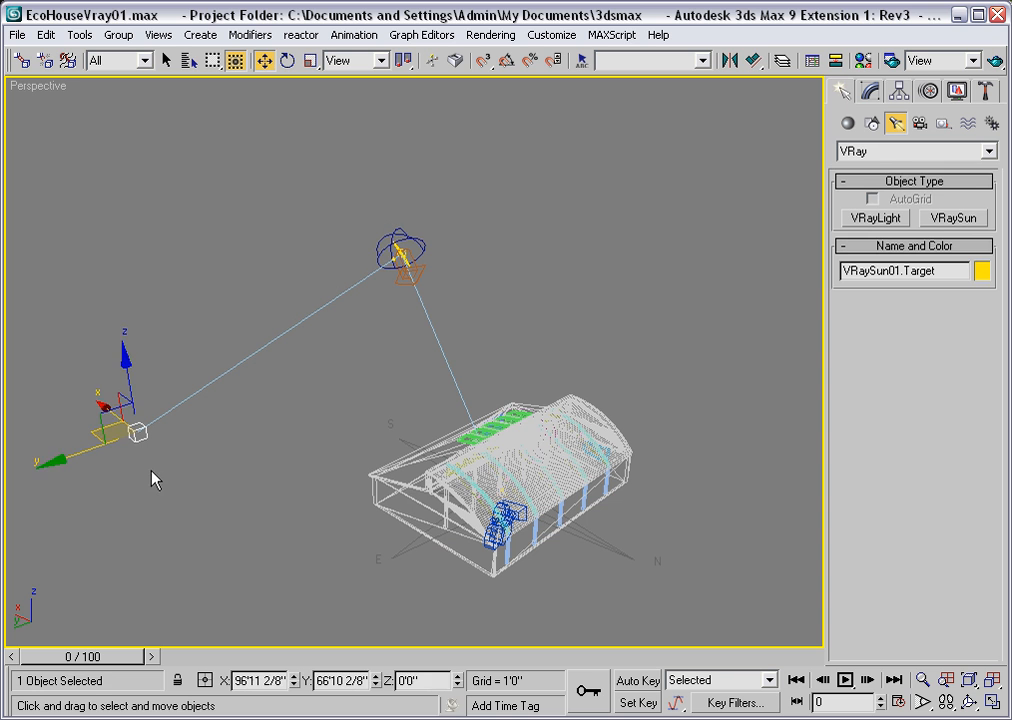
pyautogui.hotkey('alt', 'a')
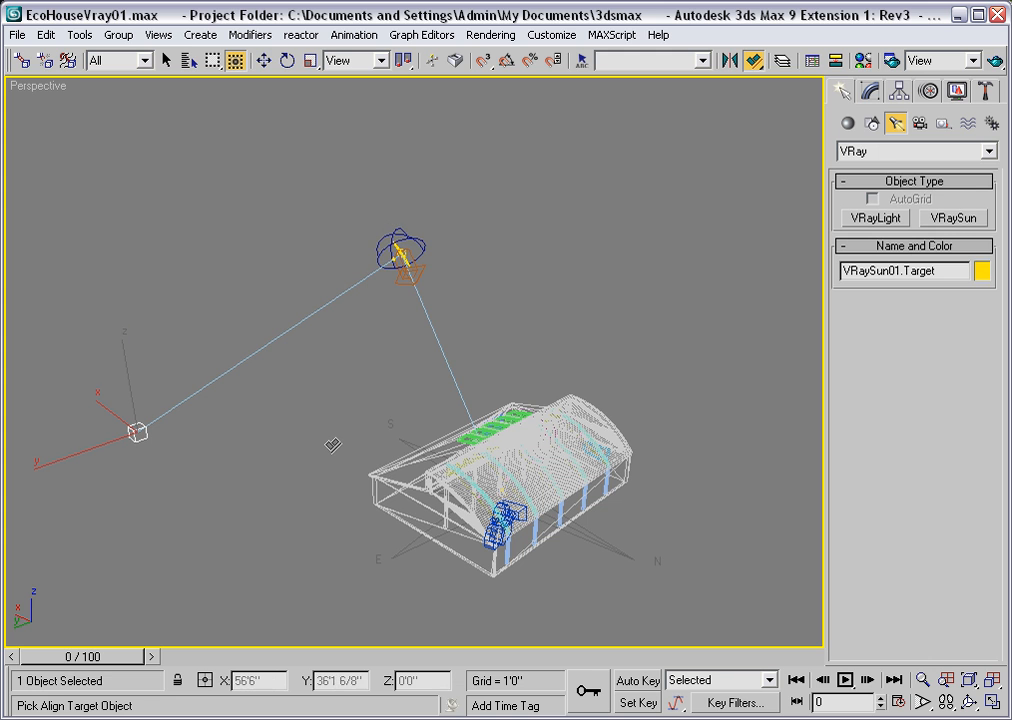
pyautogui.press('h')
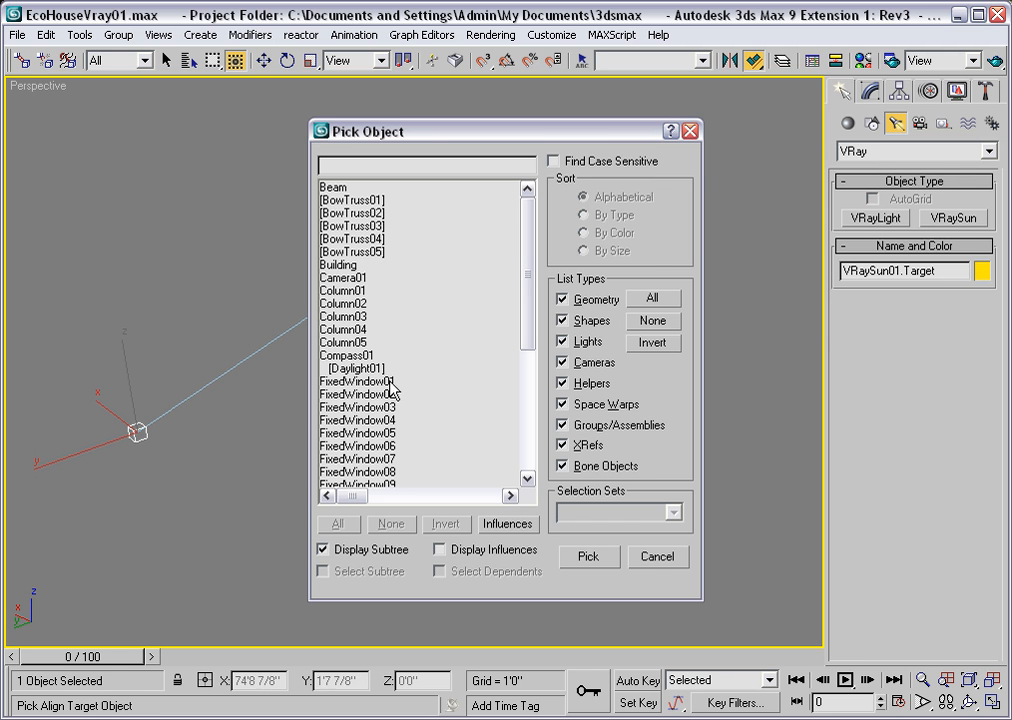
pyautogui.click(366, 358)
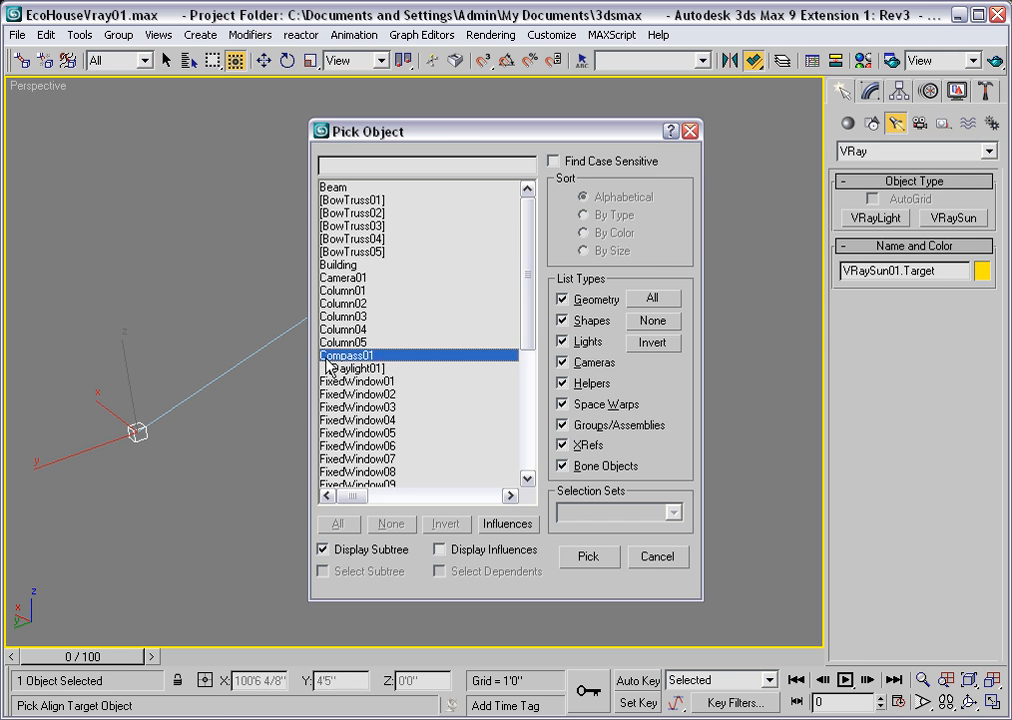
pyautogui.click(589, 558)
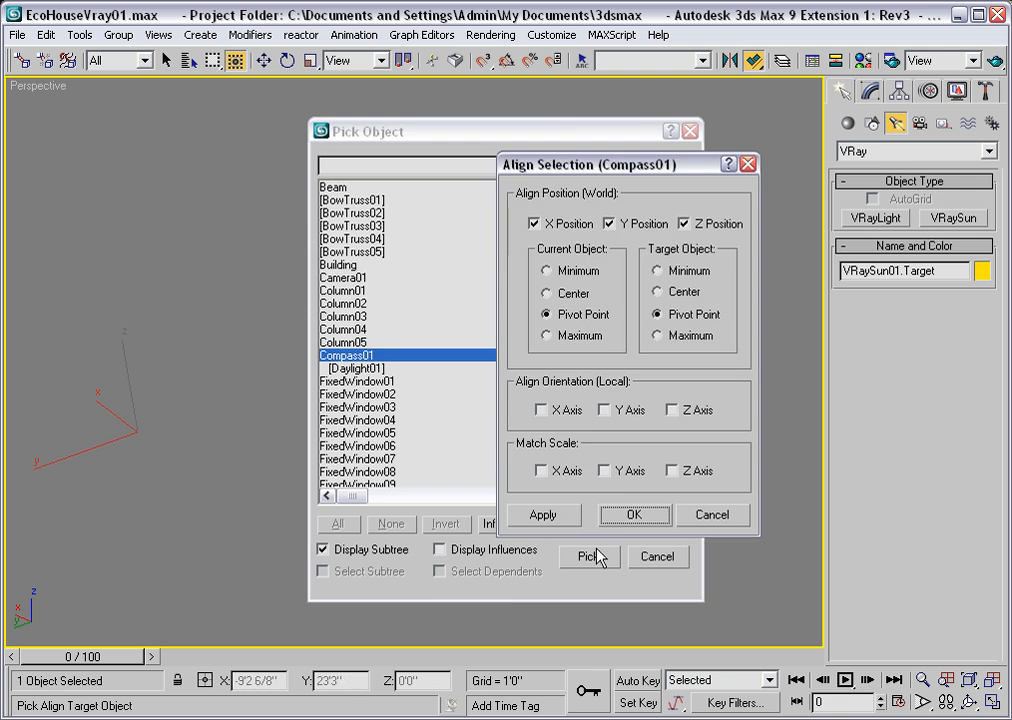
pyautogui.click(634, 514)
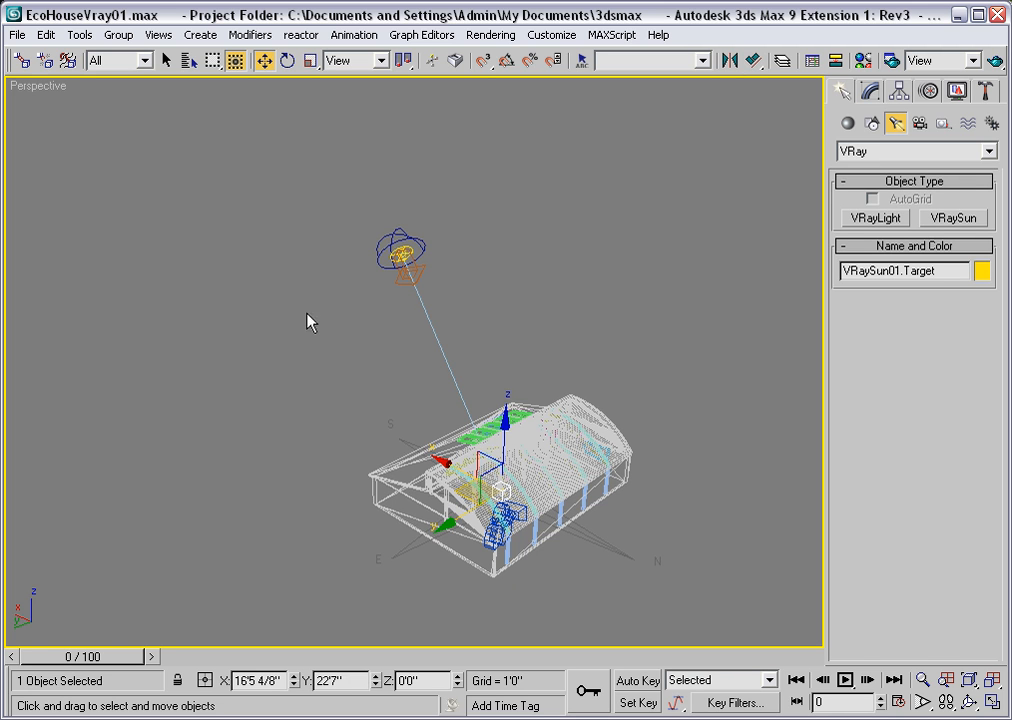
# Delete the compass and the old daylight system's sun and sky lights, keeping the VRaySun.
pyautogui.click(166, 60)
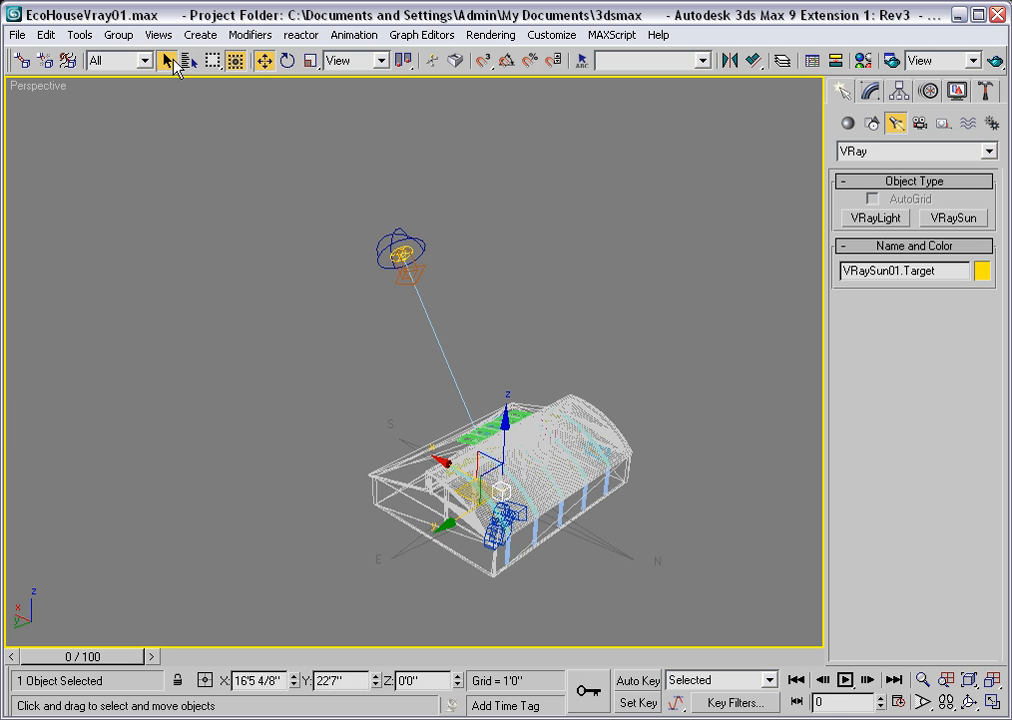
pyautogui.click(394, 436)
pyautogui.press('Delete')
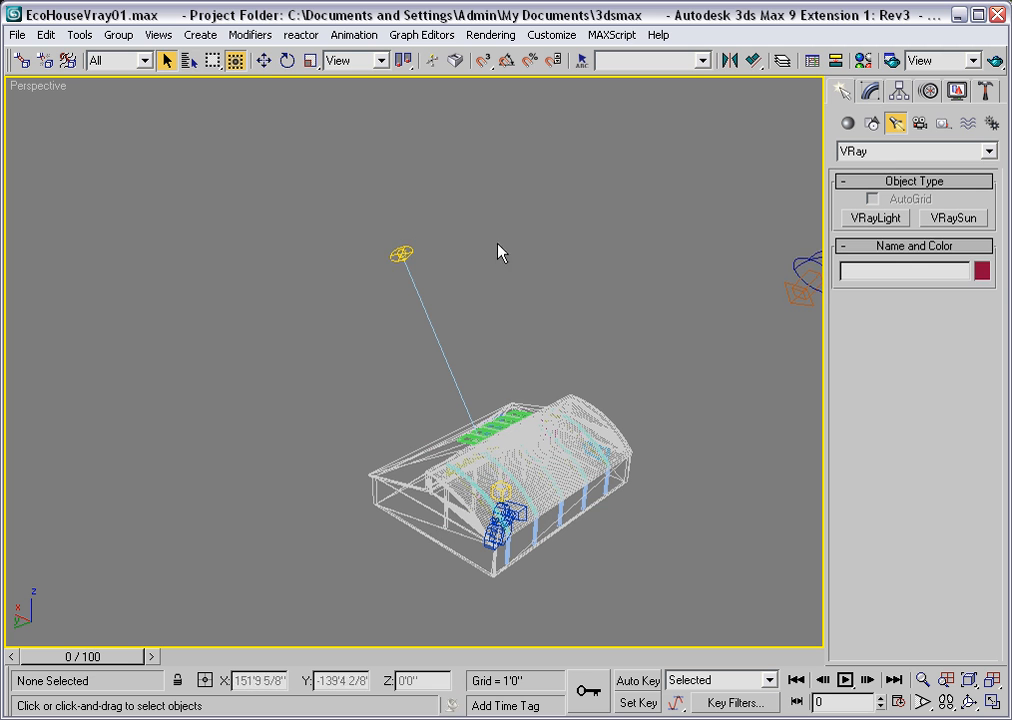
pyautogui.moveTo(637, 337); pyautogui.dragTo(517, 332, button='middle')
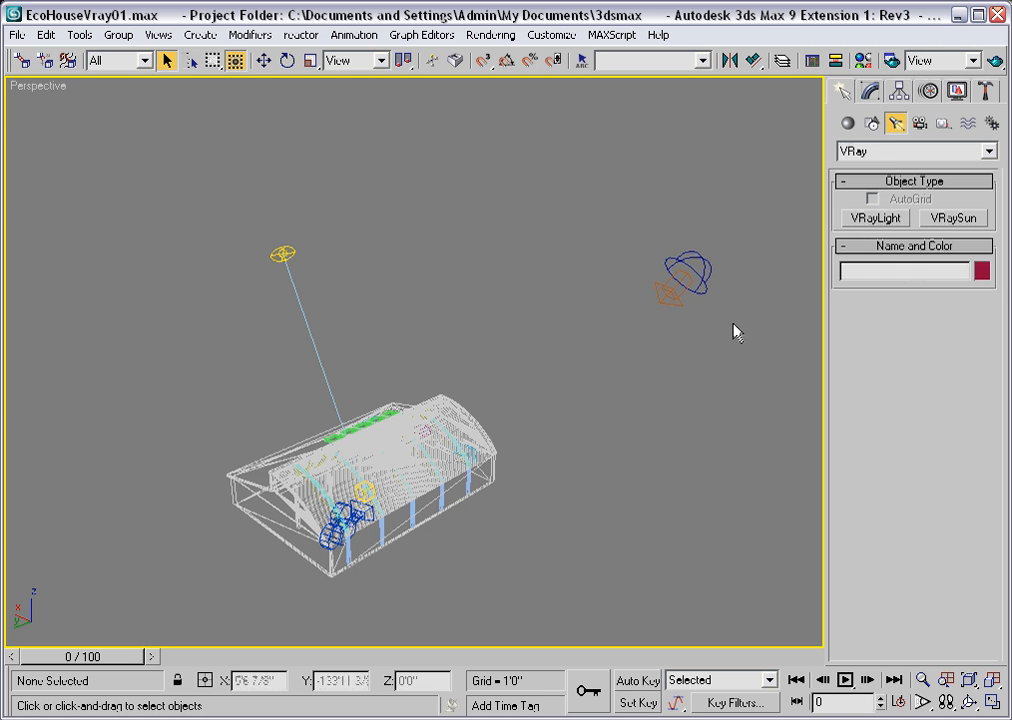
pyautogui.moveTo(730, 325); pyautogui.dragTo(594, 218)
pyautogui.press('Delete')
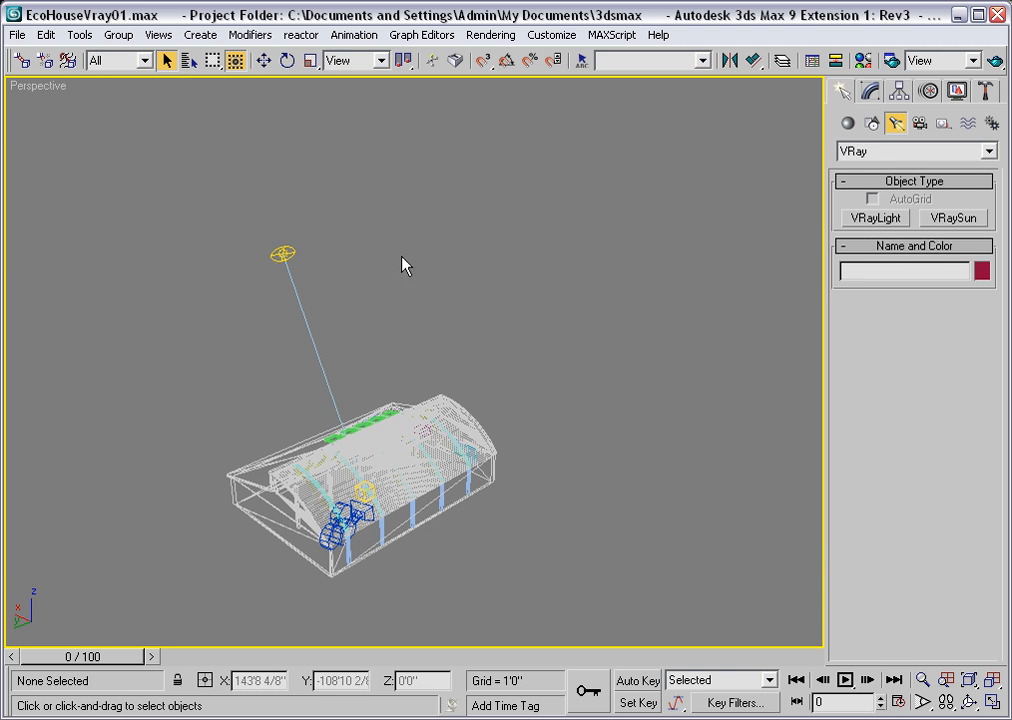
# Select the VRaySun to show its parameters and return the viewport to the Camera01 view.
pyautogui.click(291, 251)
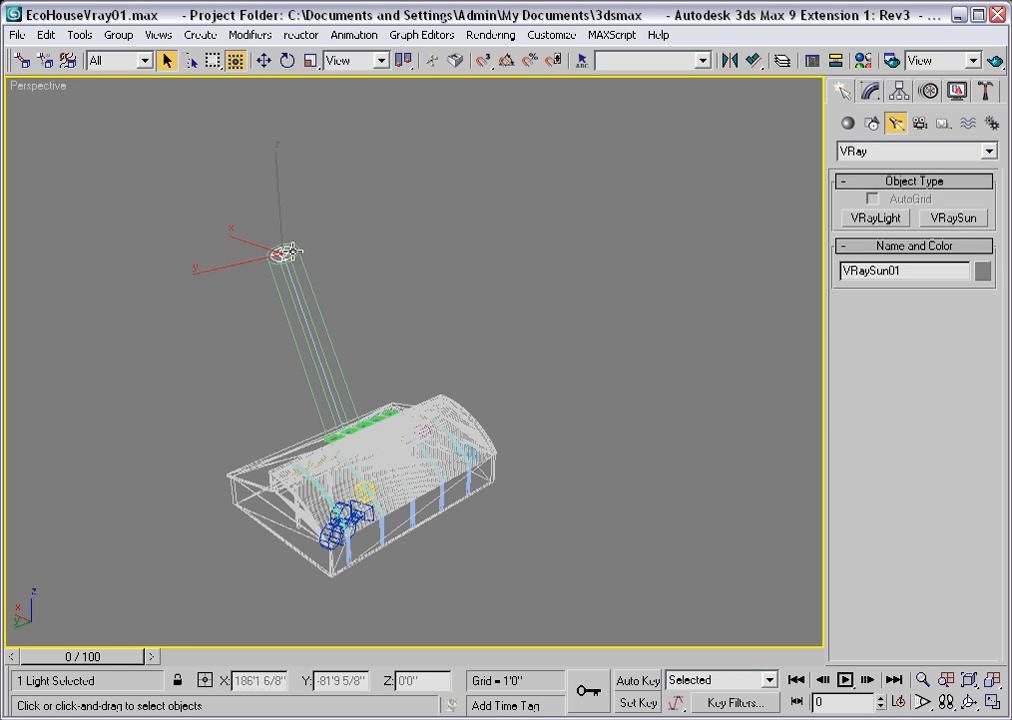
pyautogui.click(876, 97)
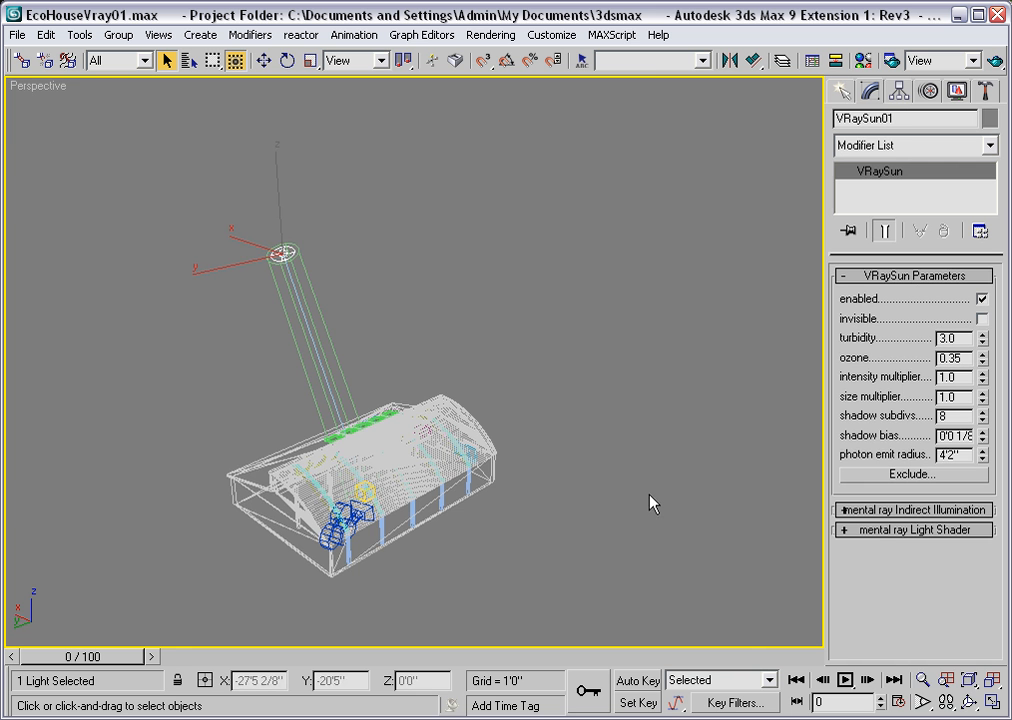
pyautogui.press('c')
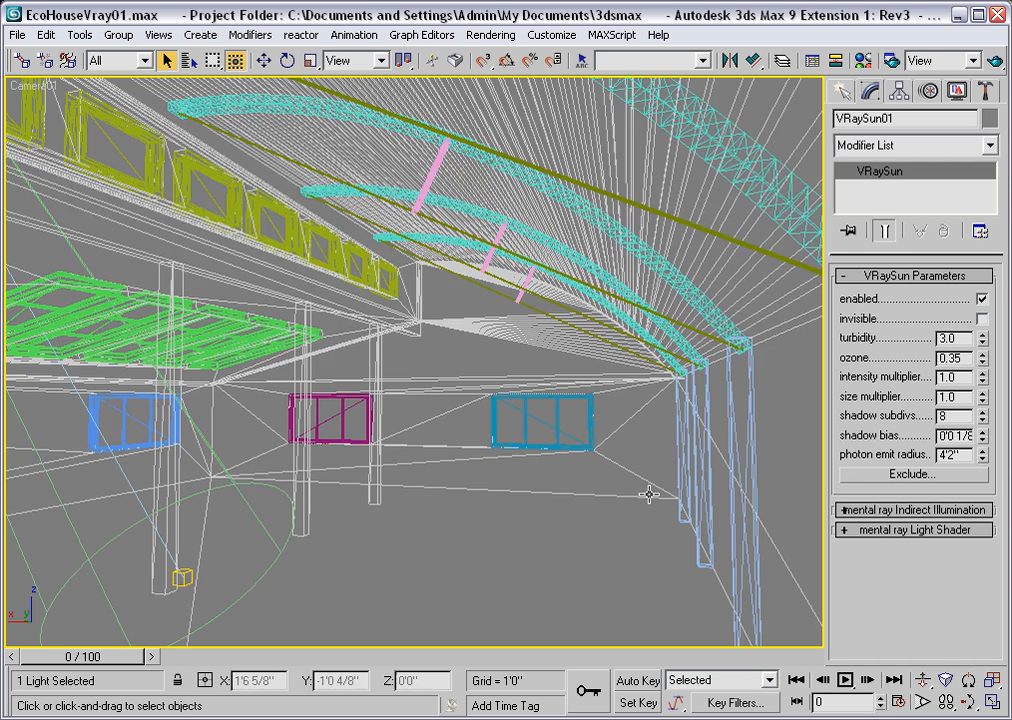